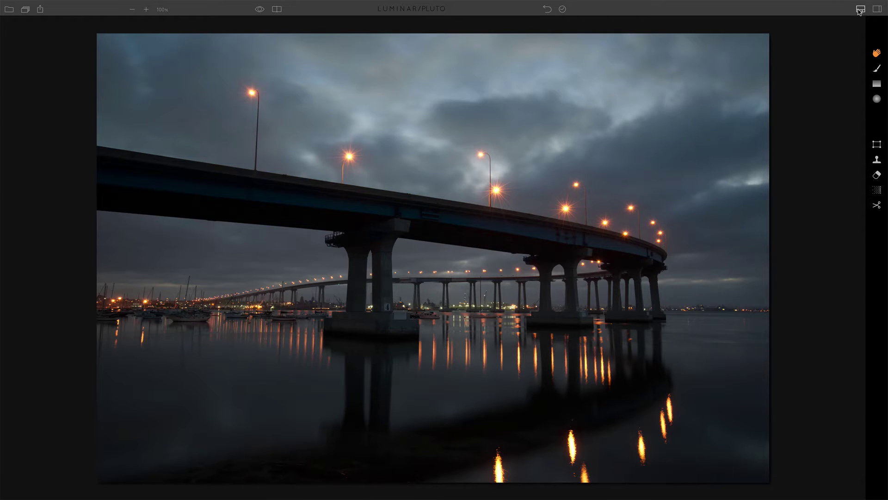
# Compare the Outdoor presets Auto Smart Enhancer and Fix Dark Landscape on the bridge photo, and keep Auto Smart Enhancer applied.
pyautogui.click(860, 10)
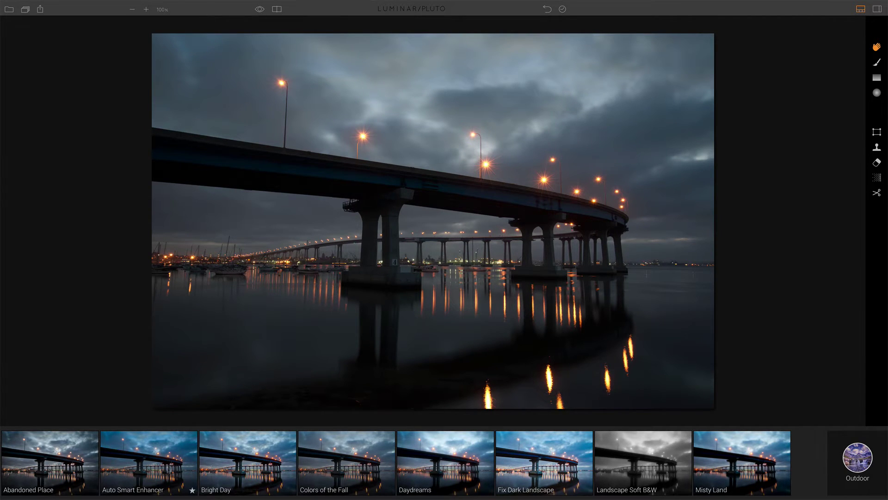
pyautogui.click(175, 456)
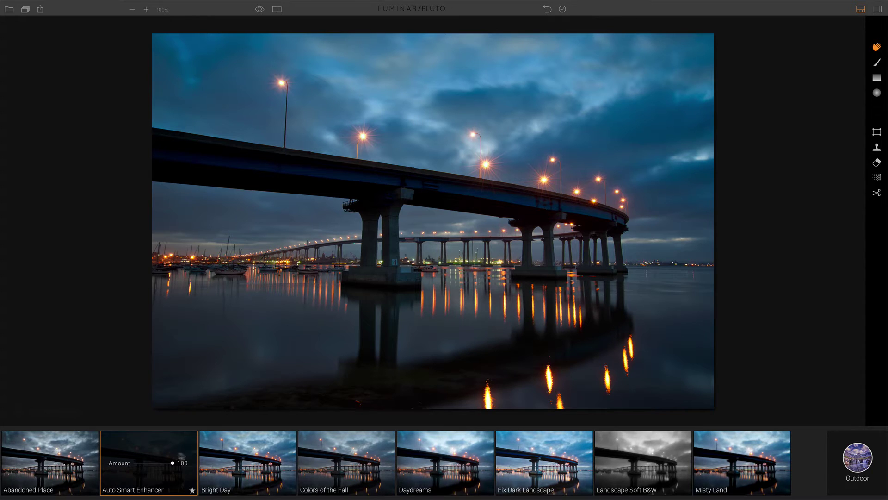
pyautogui.click(550, 454)
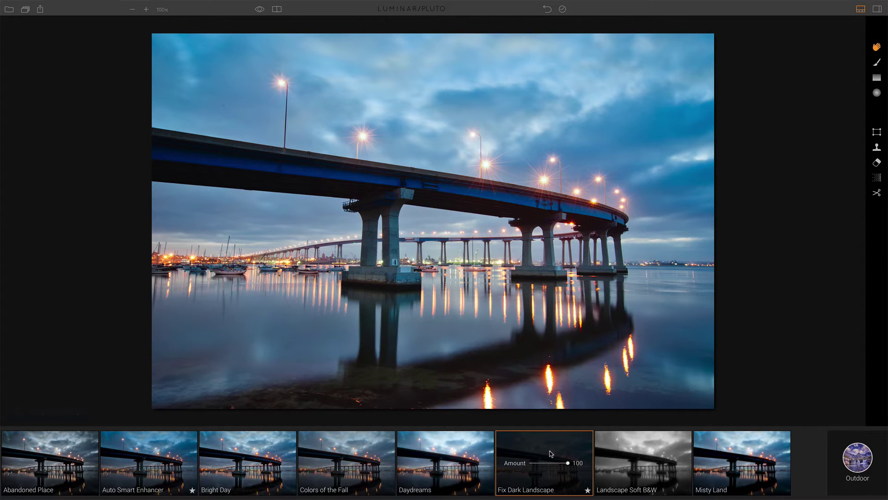
pyautogui.click(173, 453)
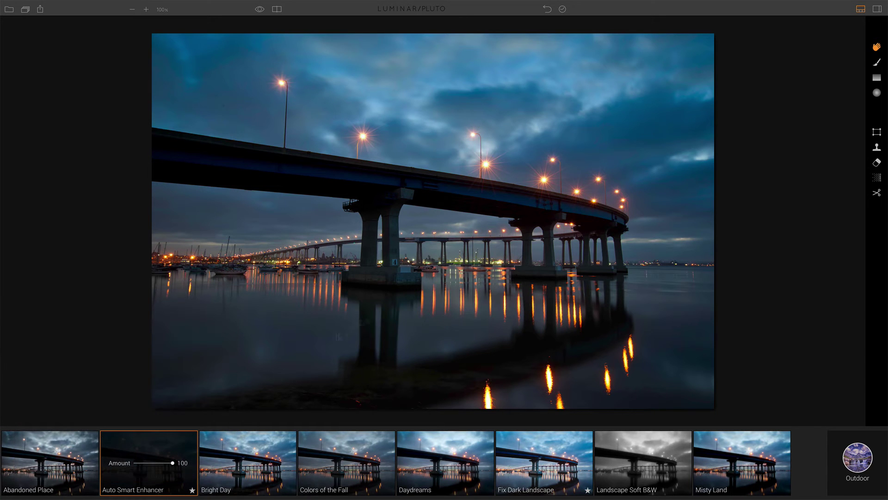
pyautogui.click(861, 10)
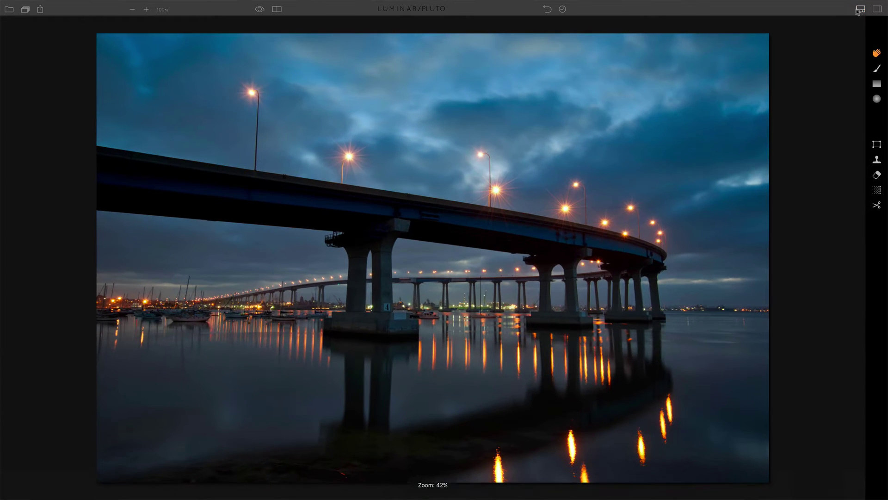
# Review the filters behind the applied preset and set the Tone exposure to 0.34.
pyautogui.click(877, 9)
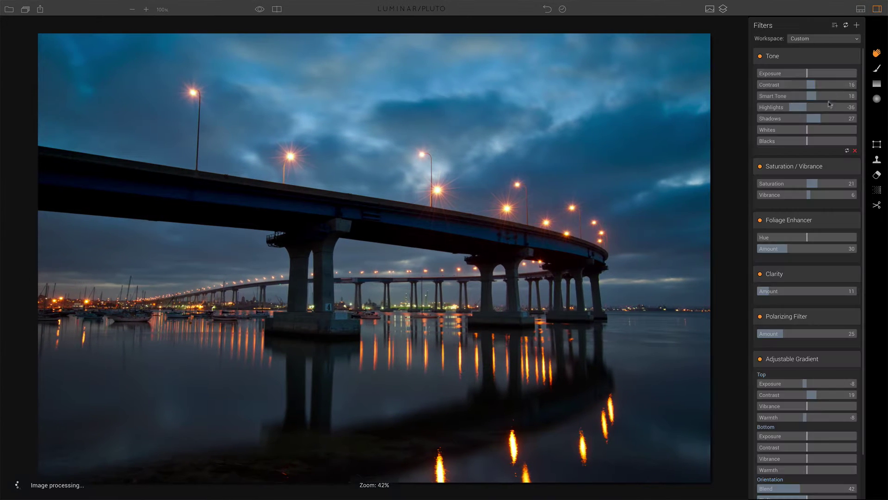
pyautogui.scroll(-1, 779, 198)
pyautogui.scroll(-1, 779, 198)
pyautogui.scroll(2, 779, 198)
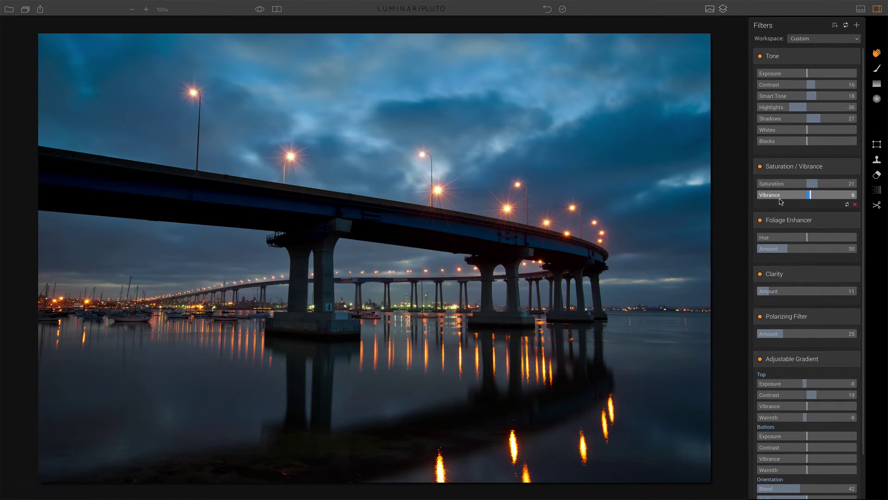
pyautogui.click(861, 9)
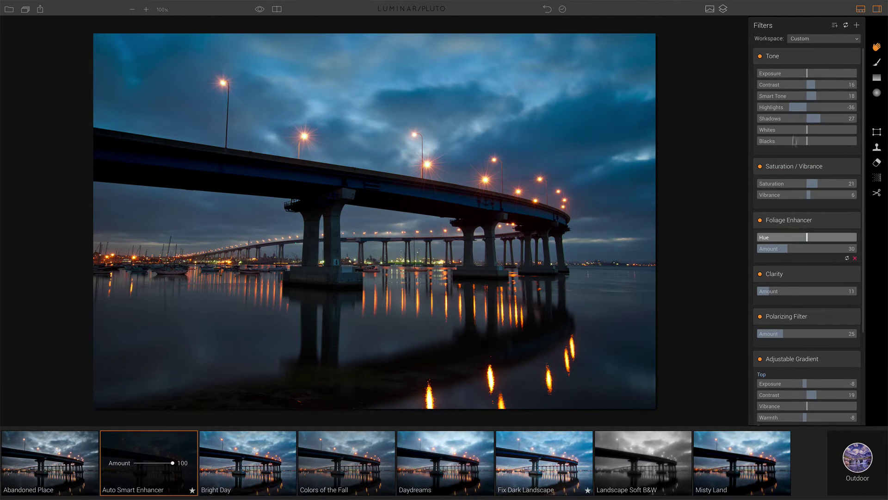
pyautogui.click(859, 10)
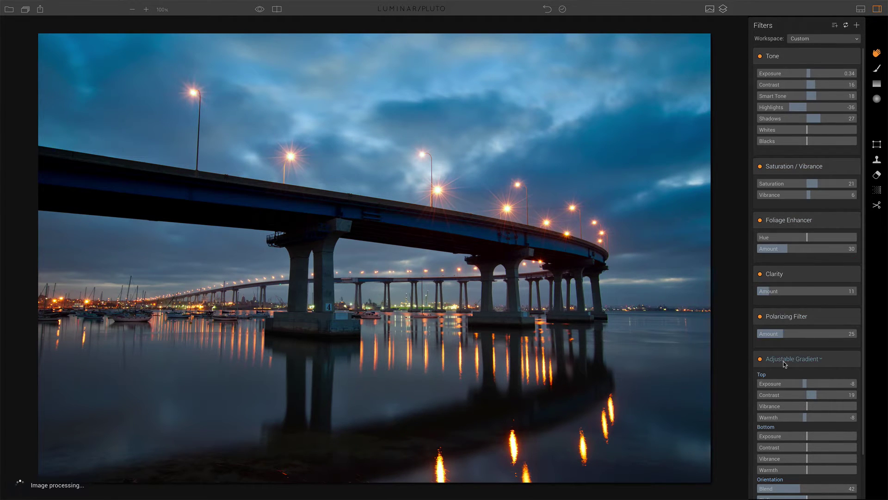
# Set the Adjustable Gradient's orientation to a Shift of 60 and a Blend of 33.
pyautogui.scroll(-2, 785, 364)
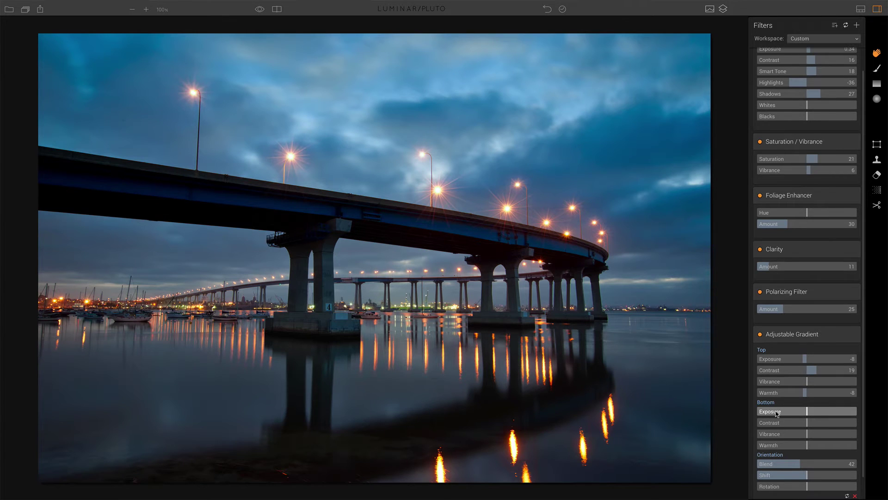
pyautogui.click(779, 466)
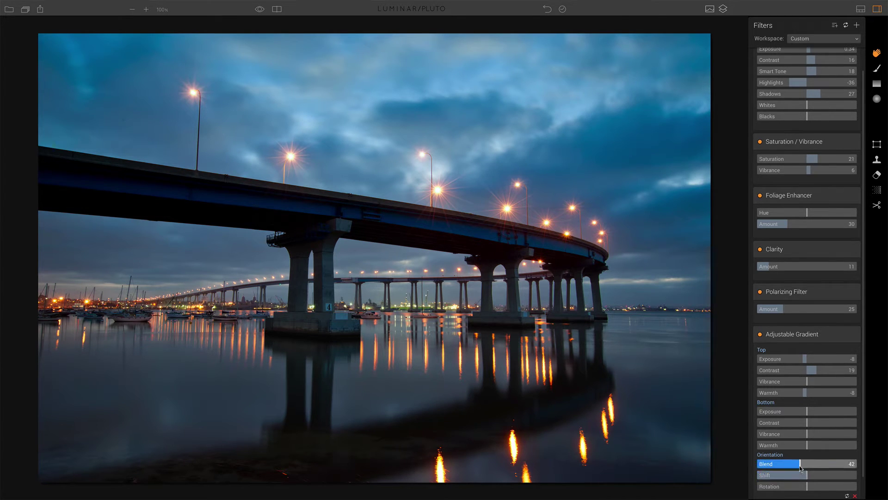
pyautogui.moveTo(800, 467); pyautogui.dragTo(756, 466)
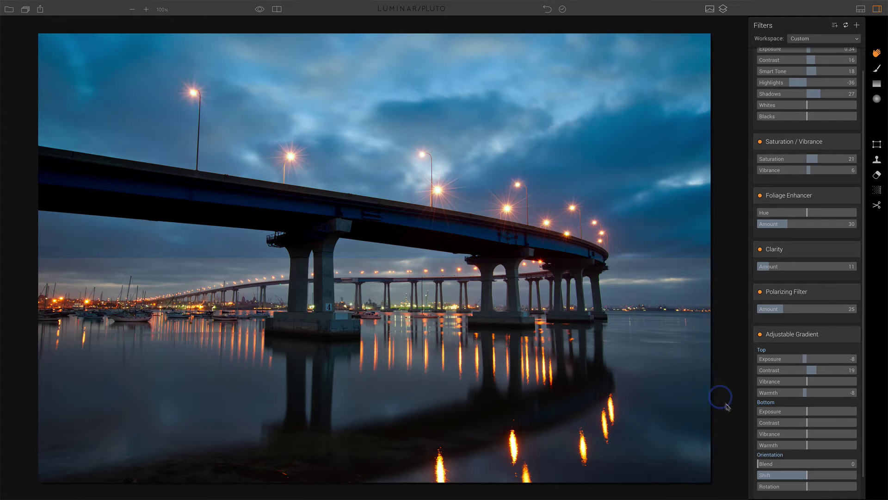
pyautogui.click(806, 474)
pyautogui.moveTo(805, 475); pyautogui.dragTo(817, 476)
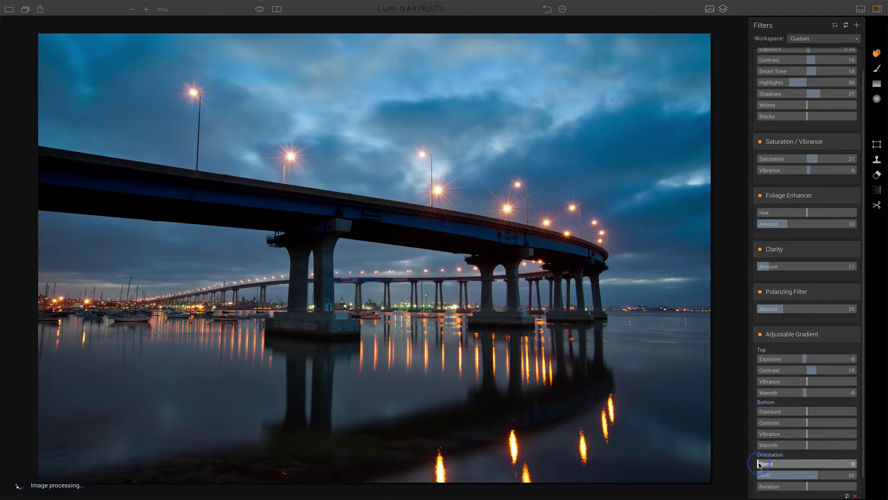
pyautogui.moveTo(758, 464); pyautogui.dragTo(792, 467)
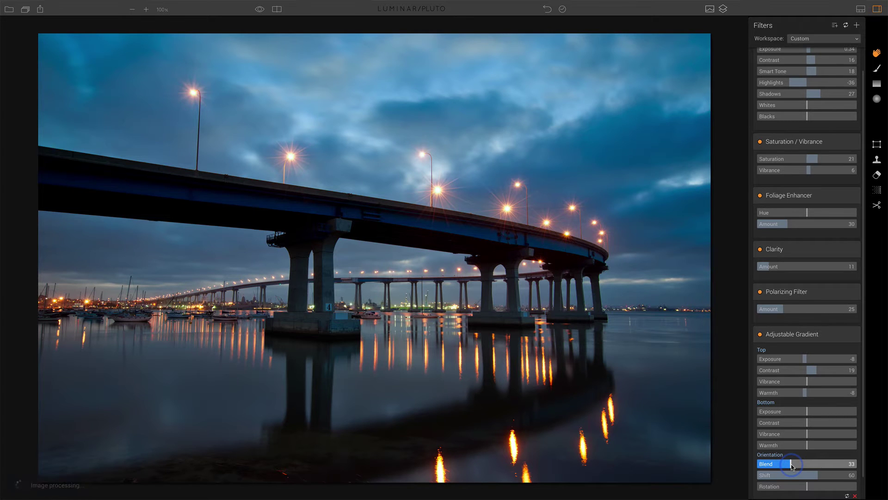
# Set the Adjustable Gradient's bottom Exposure to 9 and bottom Vibrance to 5, and check the photo with the filter off and on.
pyautogui.click(785, 360)
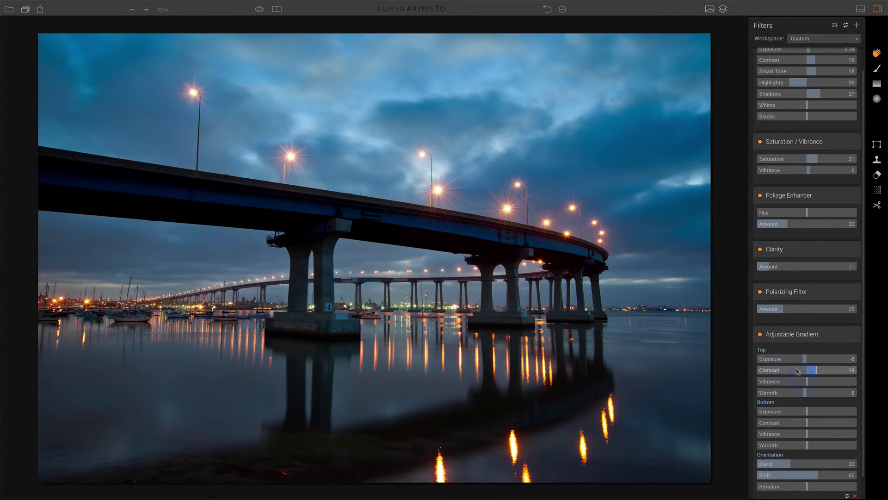
pyautogui.click(778, 402)
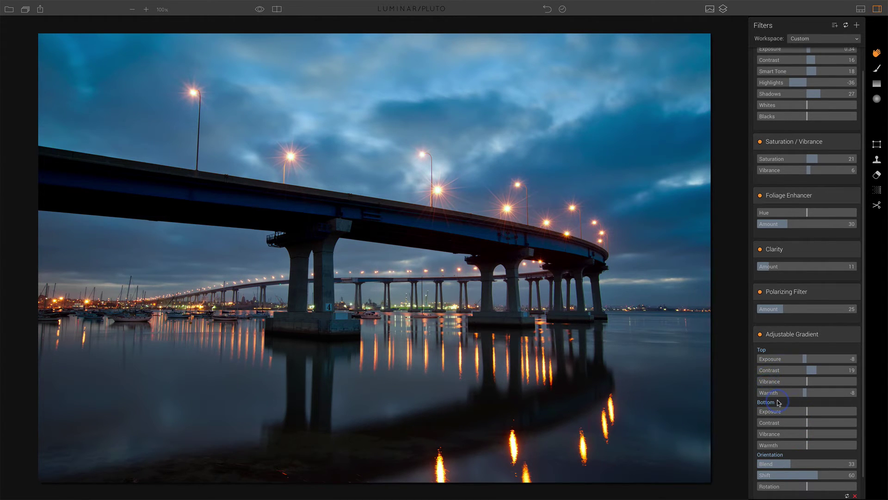
pyautogui.click(806, 412)
pyautogui.click(806, 413)
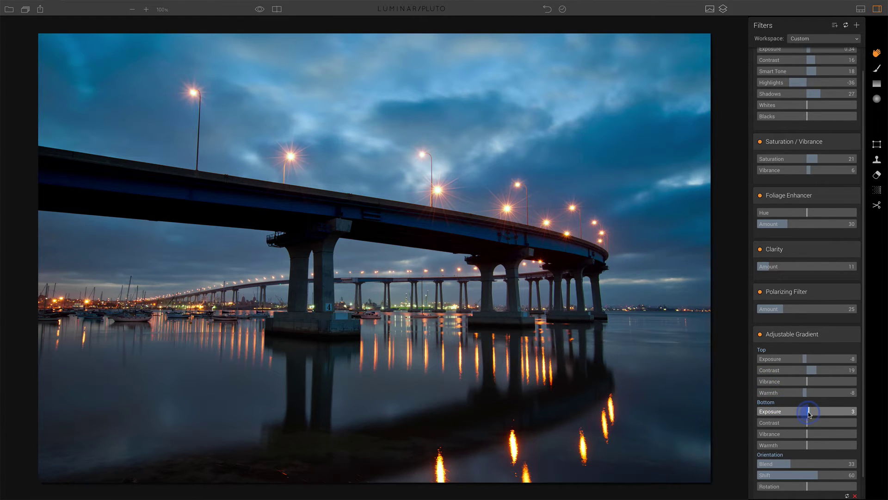
pyautogui.moveTo(810, 414); pyautogui.dragTo(809, 412)
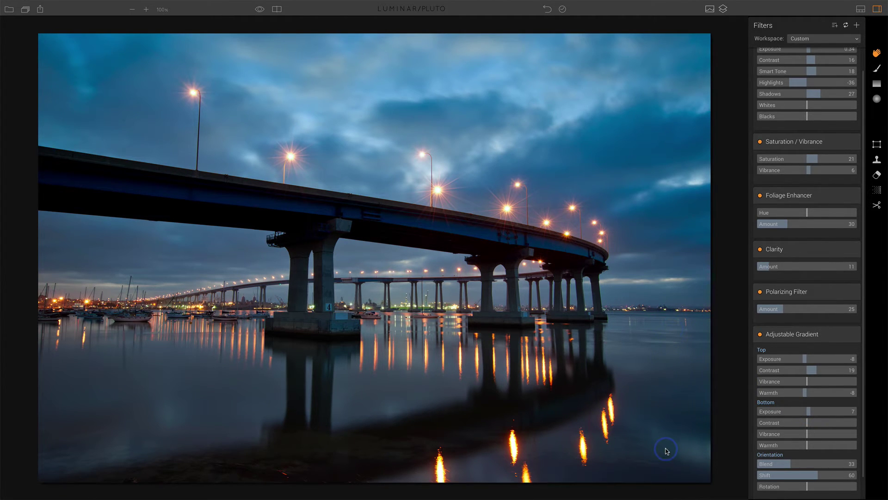
pyautogui.click(810, 413)
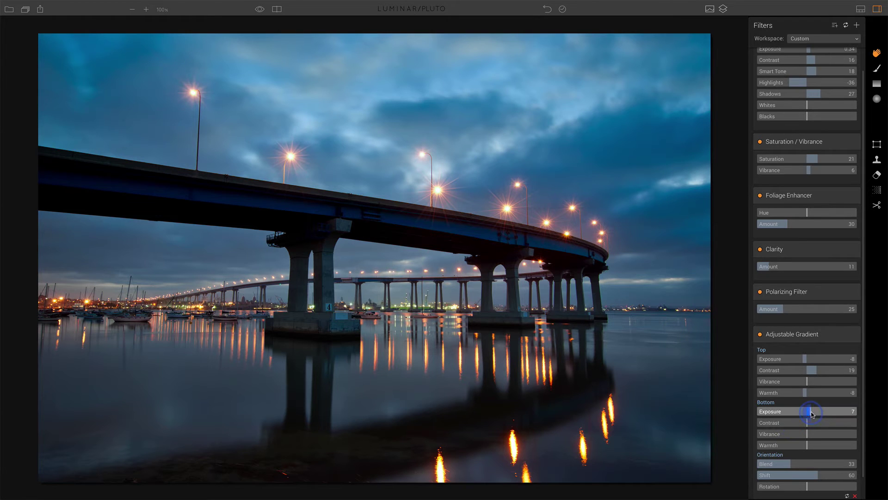
pyautogui.click(808, 433)
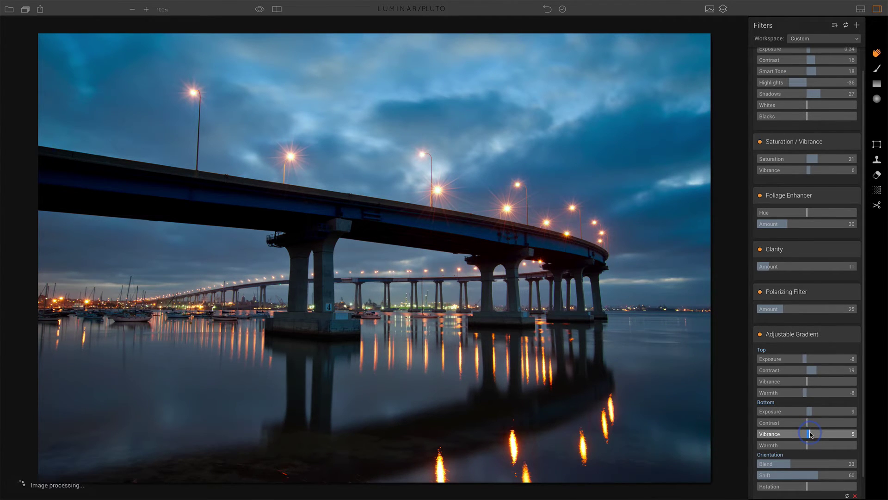
pyautogui.click(760, 333)
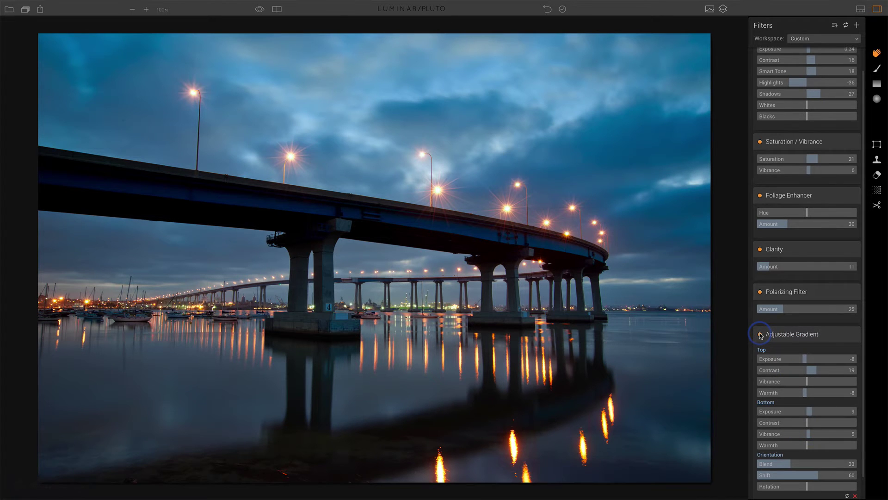
pyautogui.click(760, 334)
# Add an HSL filter and raise the luminance of the blues to 18.
pyautogui.click(857, 26)
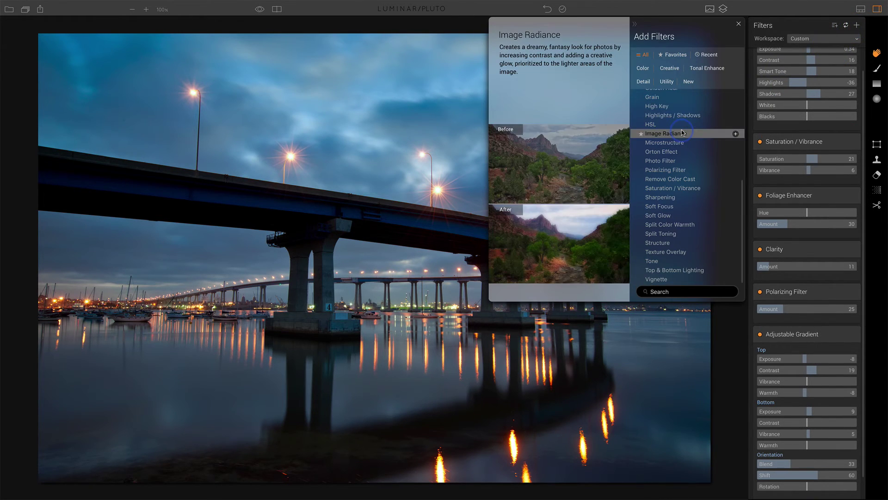
pyautogui.click(659, 125)
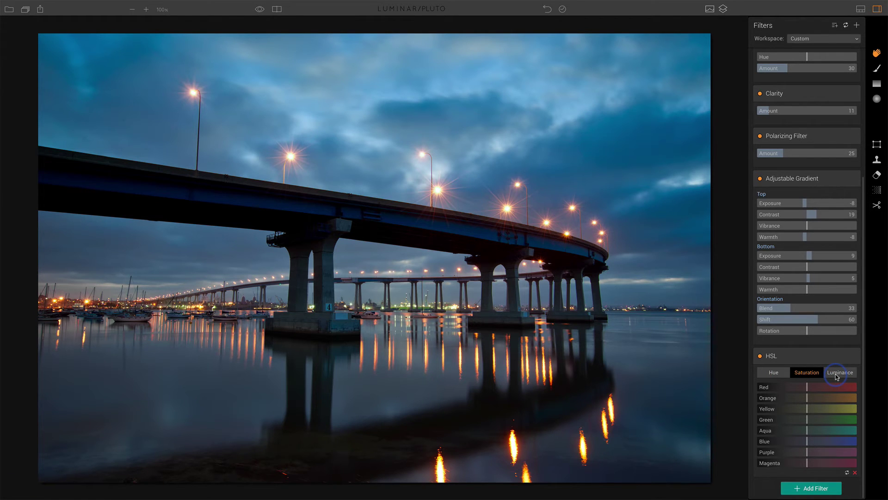
pyautogui.click(836, 374)
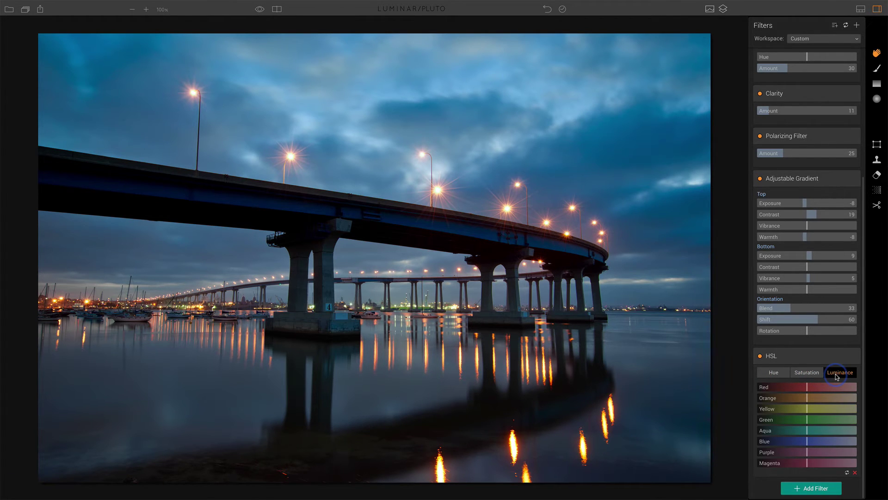
pyautogui.click(808, 441)
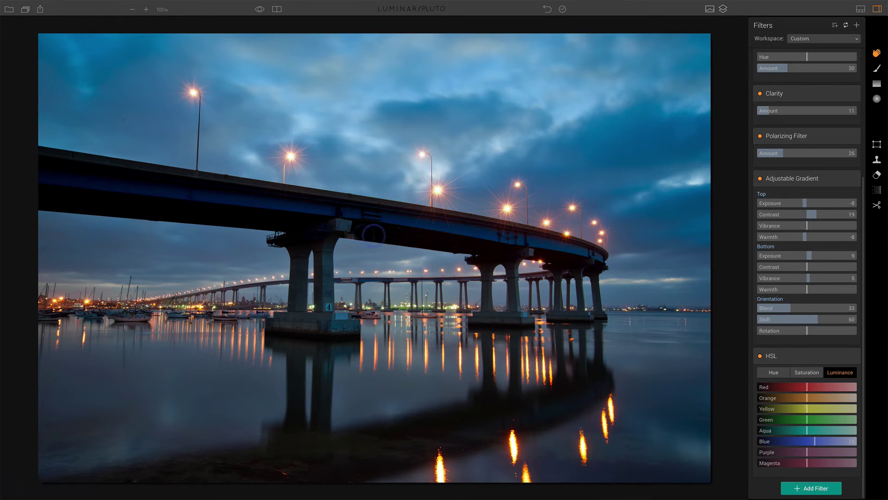
pyautogui.click(803, 446)
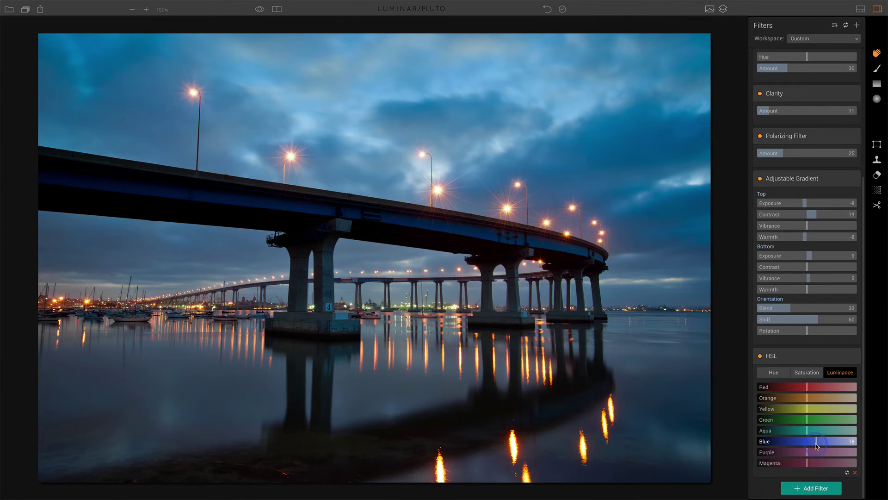
# Raise the HSL saturation of orange to 4 and of red to 3.
pyautogui.click(808, 373)
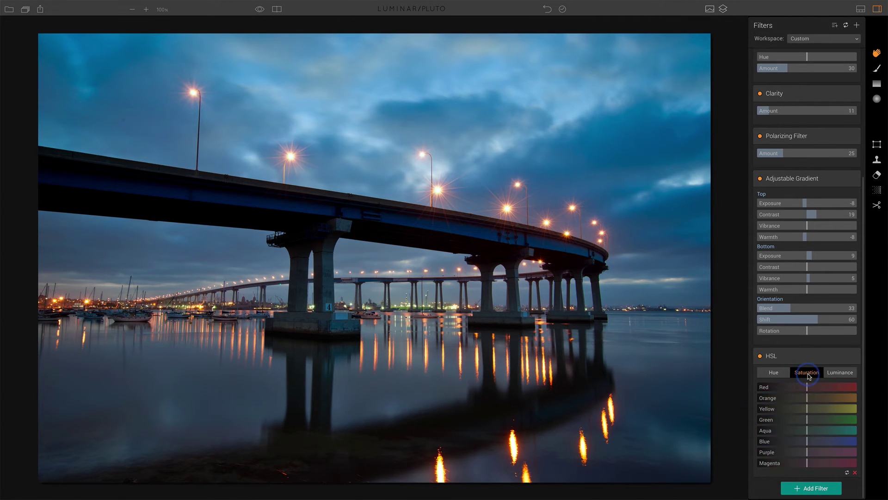
pyautogui.click(807, 397)
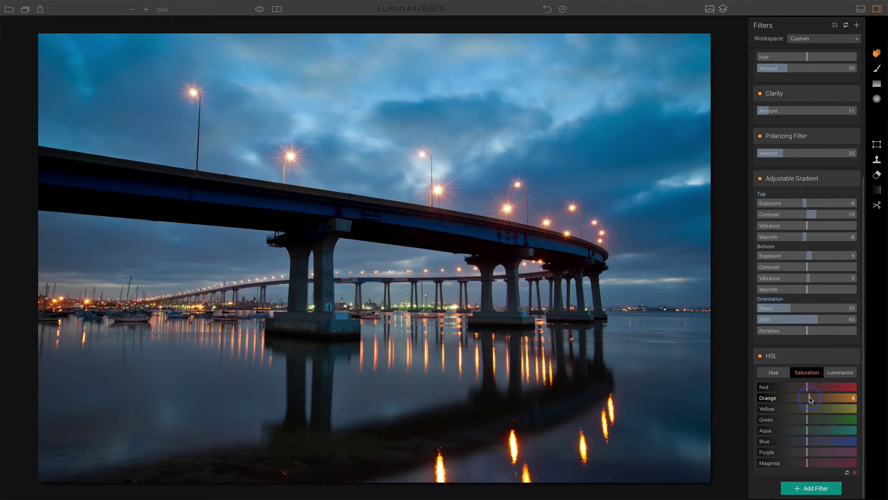
pyautogui.click(809, 389)
# Add a Vignette filter with Amount -56, Size 77 and Roundness 23, and compare the result with the original photo.
pyautogui.click(857, 26)
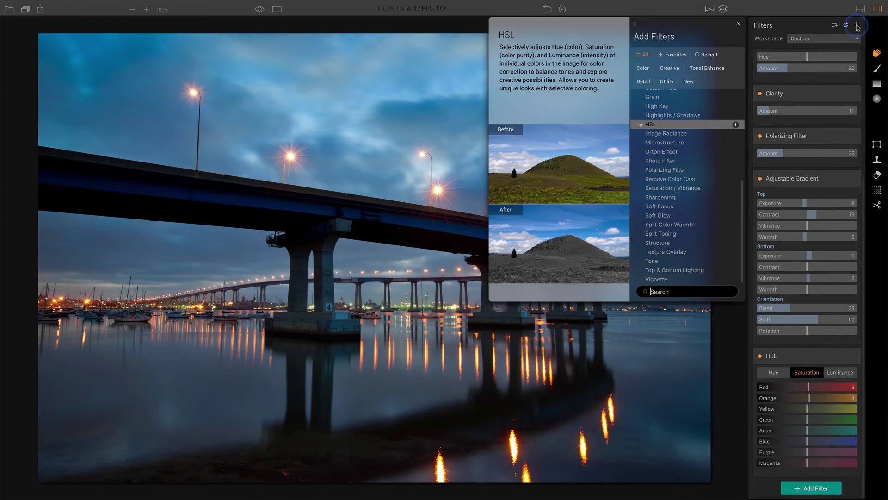
pyautogui.click(659, 280)
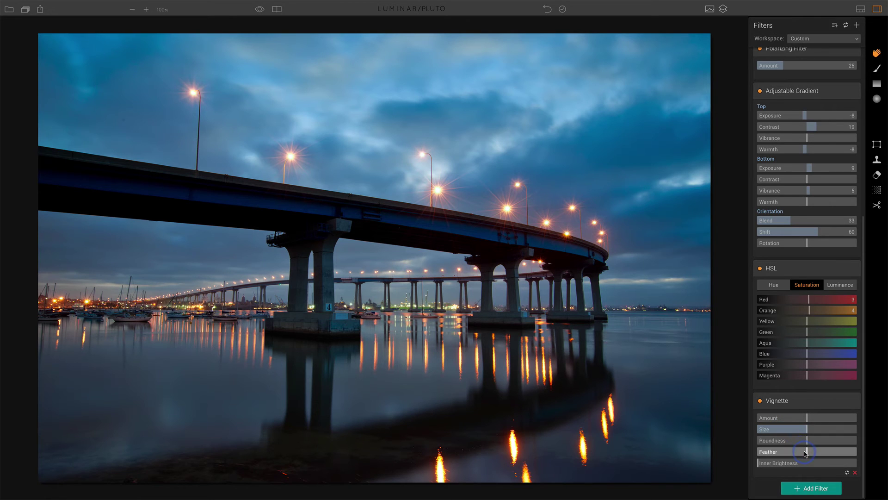
pyautogui.moveTo(807, 452); pyautogui.dragTo(754, 451)
pyautogui.moveTo(807, 420); pyautogui.dragTo(835, 431)
pyautogui.click(768, 452)
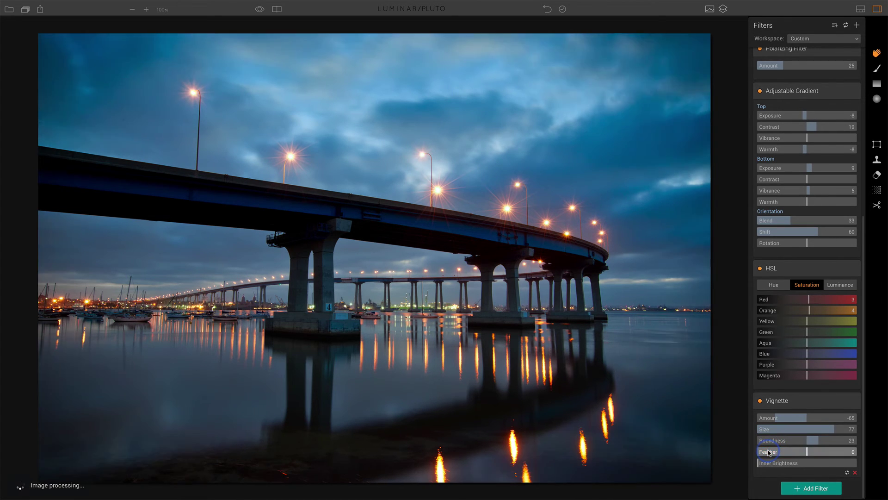
pyautogui.moveTo(776, 419); pyautogui.dragTo(781, 421)
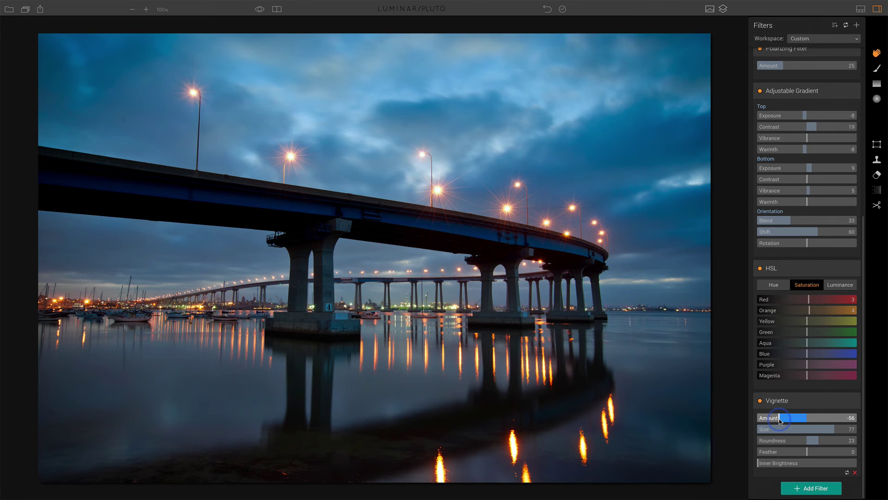
pyautogui.press('\\')
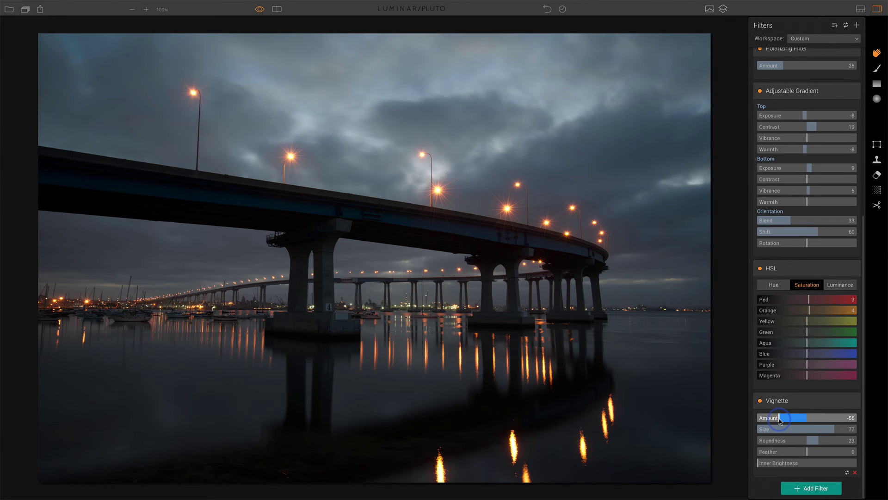
pyautogui.press('\\')
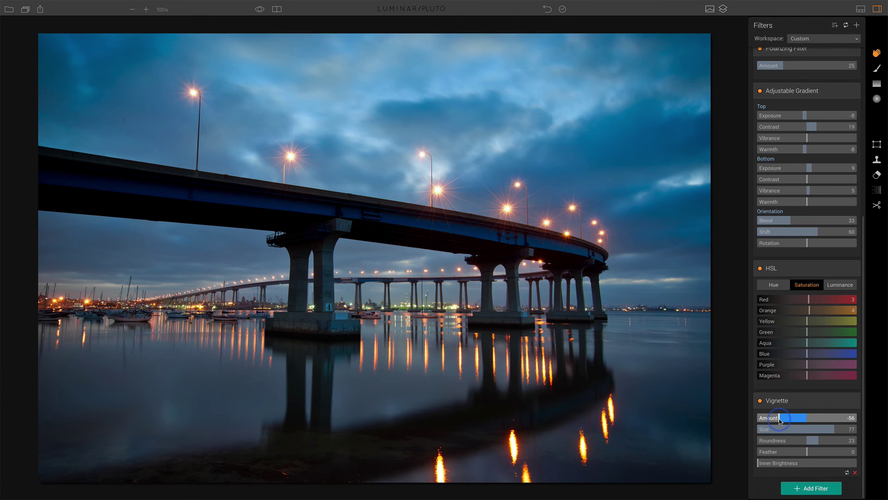
# Save the current filter settings as a new preset named Coronado.
pyautogui.click(834, 27)
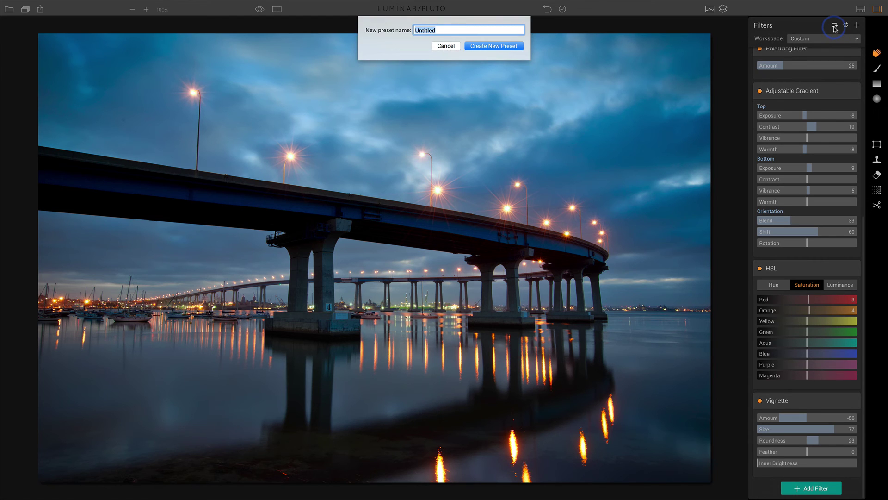
pyautogui.write('Coronado')
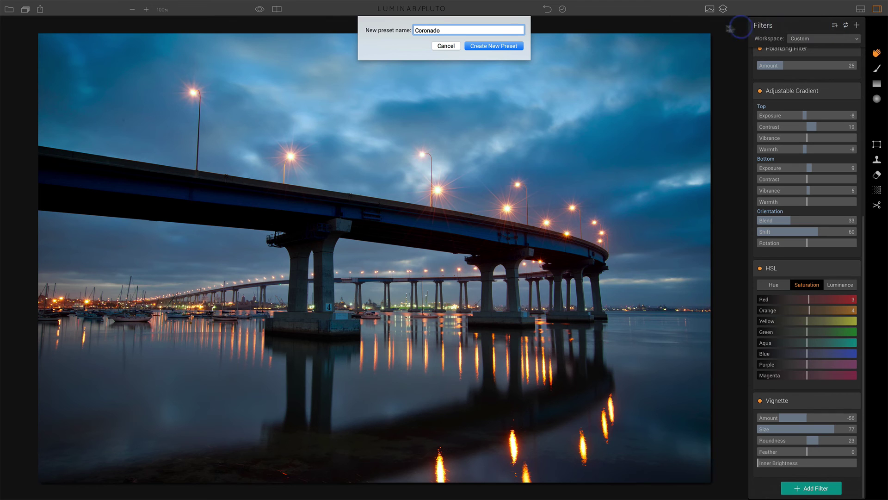
pyautogui.click(506, 46)
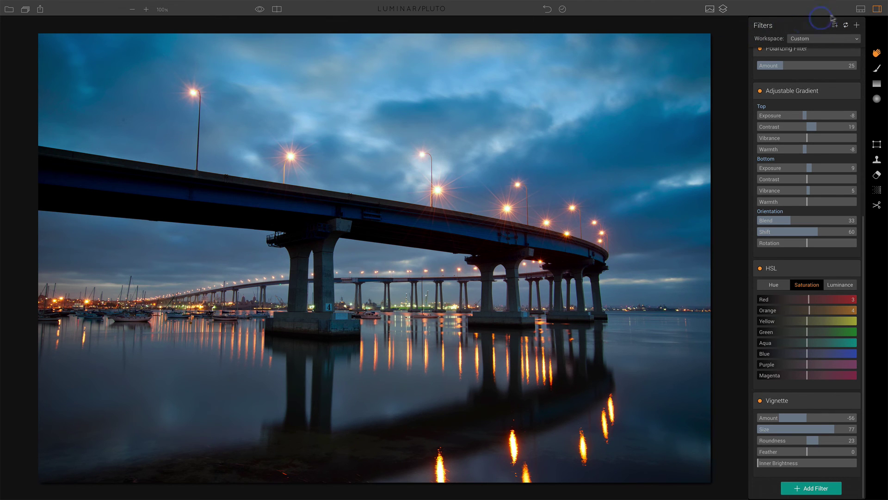
# Display the User preset category to check the saved preset.
pyautogui.click(860, 9)
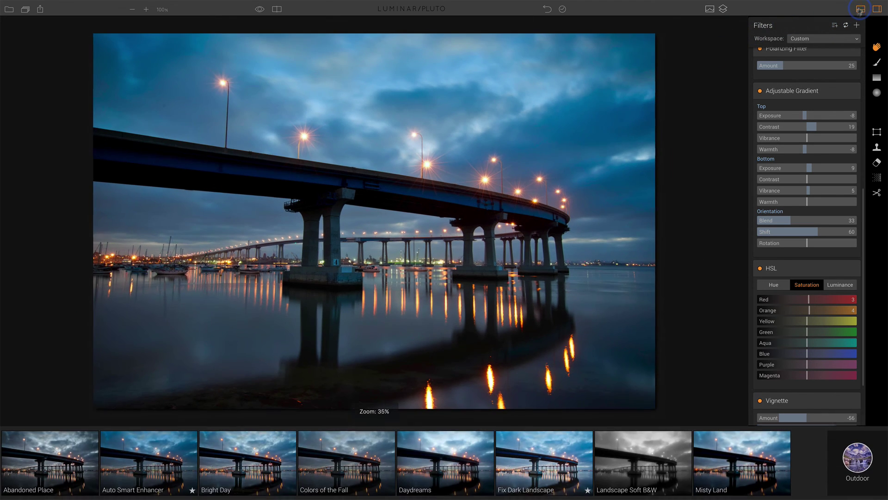
pyautogui.click(858, 459)
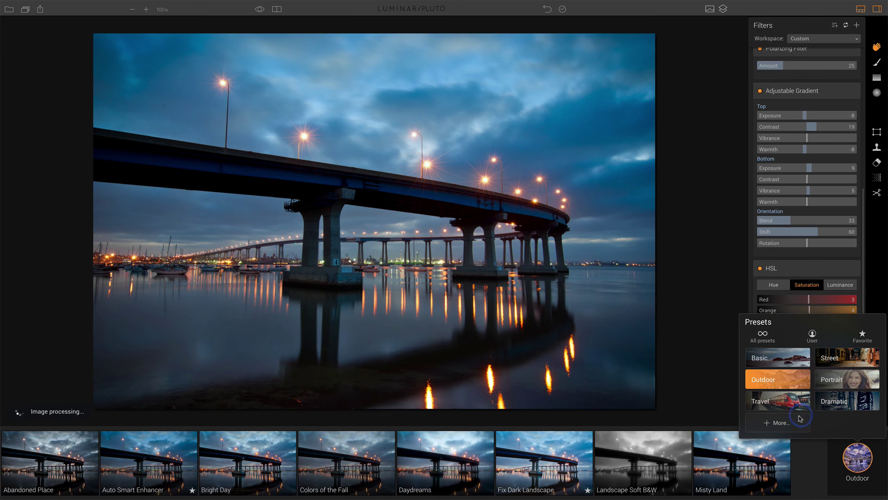
pyautogui.click(812, 337)
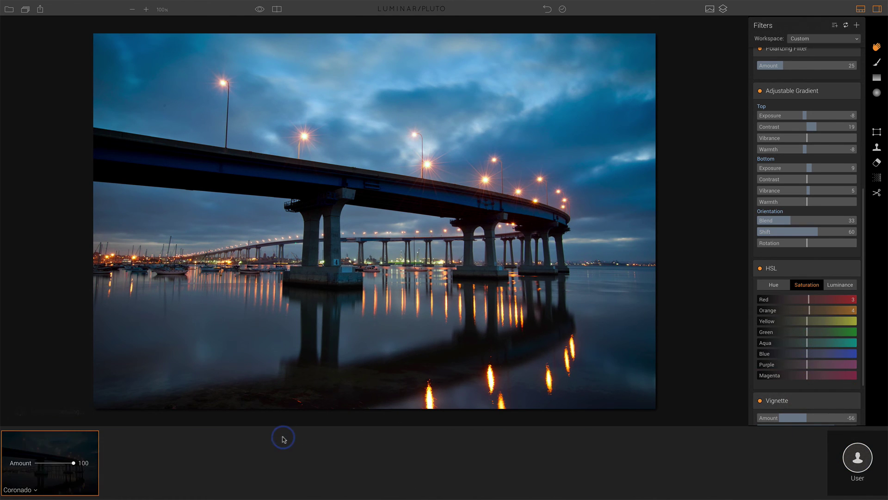